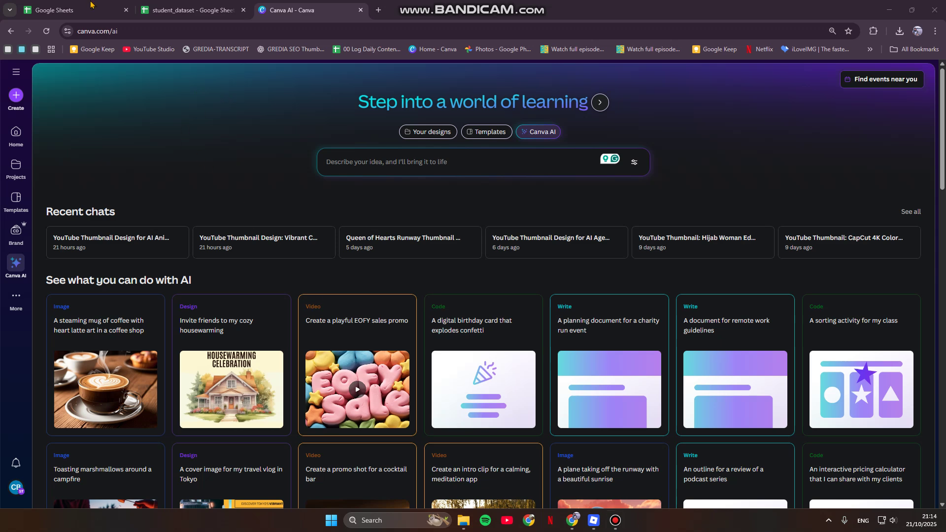
Step: Create a blank spreadsheet in Google Sheets and enter the headers Student ID, Name and Grade in A1:C1
click(72, 5)
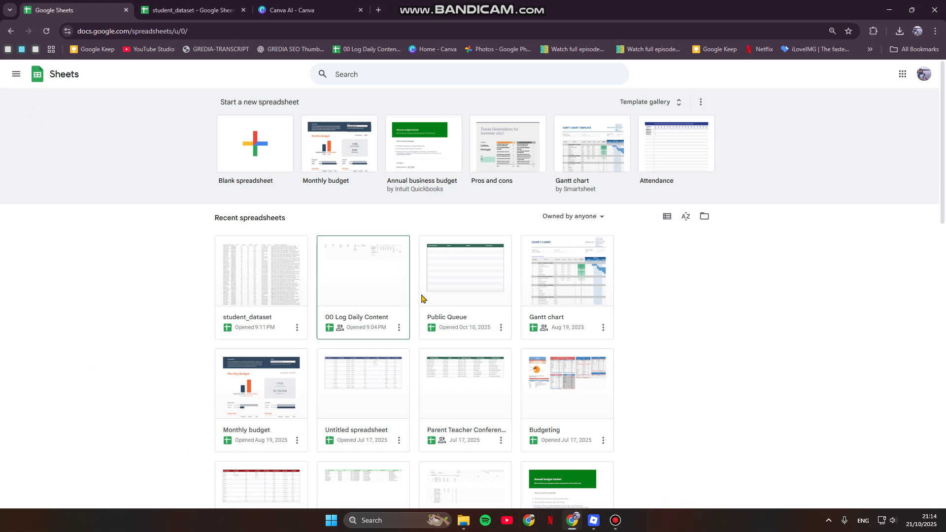
click(270, 150)
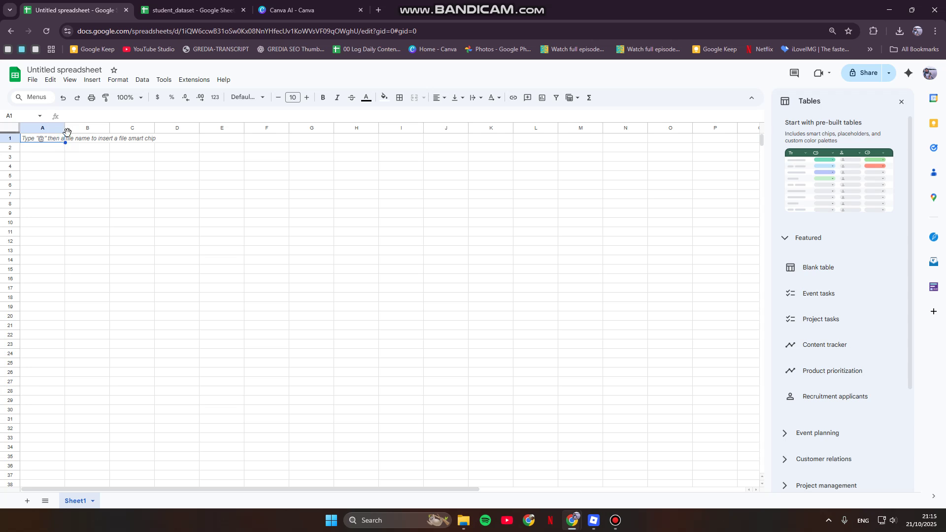
text(Stude)
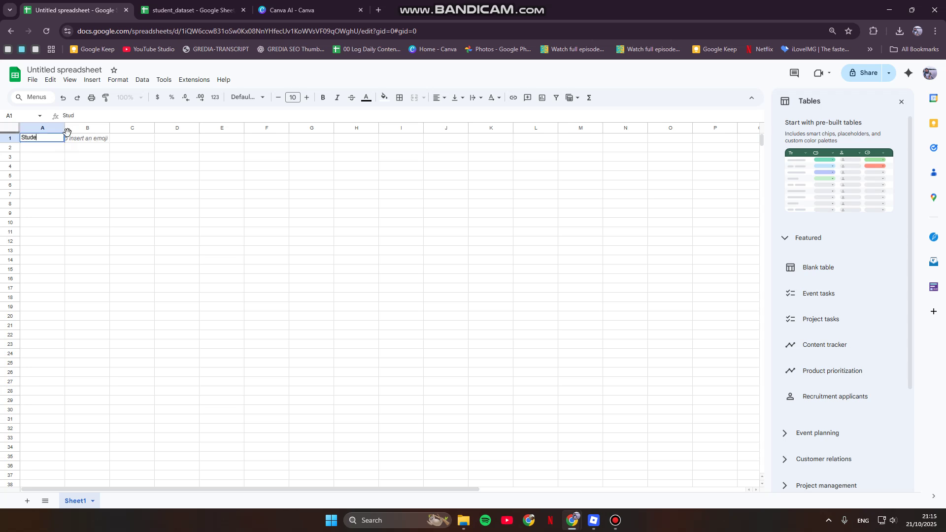
text(nt ID)
key(Tab)
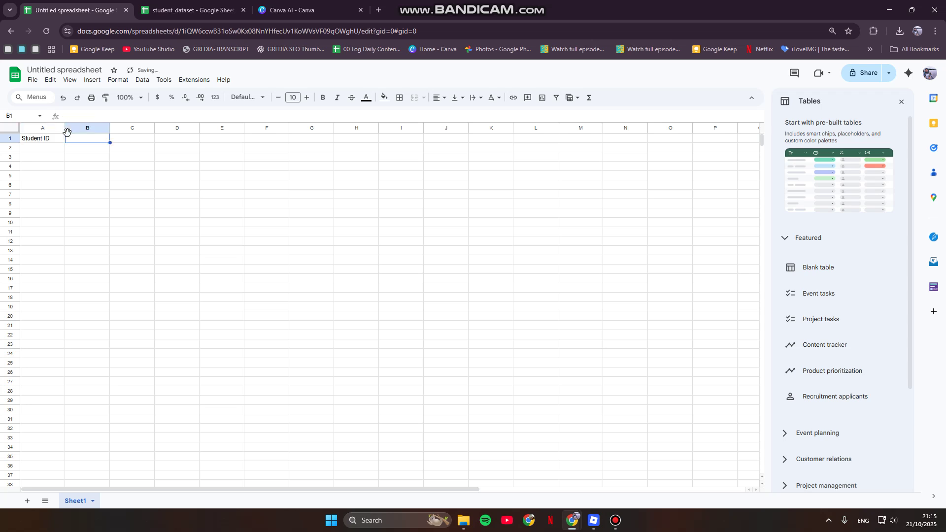
text(Name)
key(Tab)
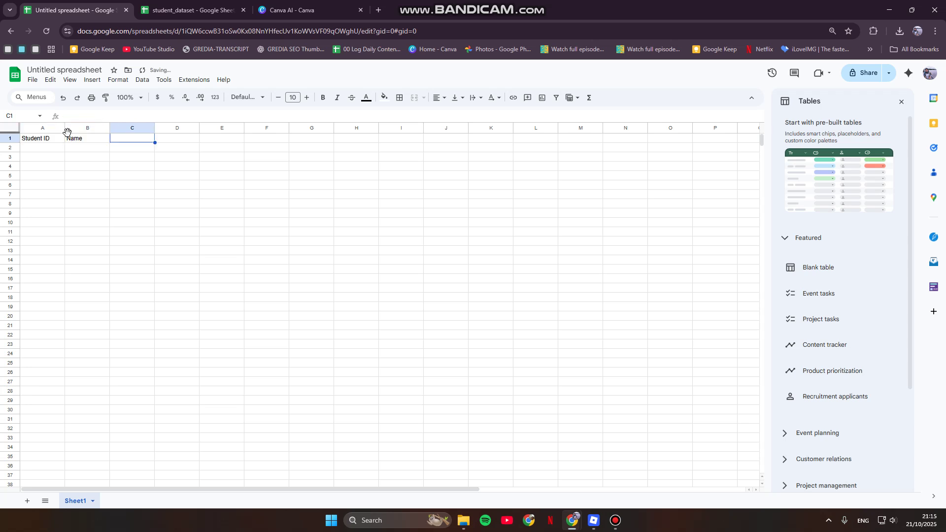
text(Grade)
key(Tab)
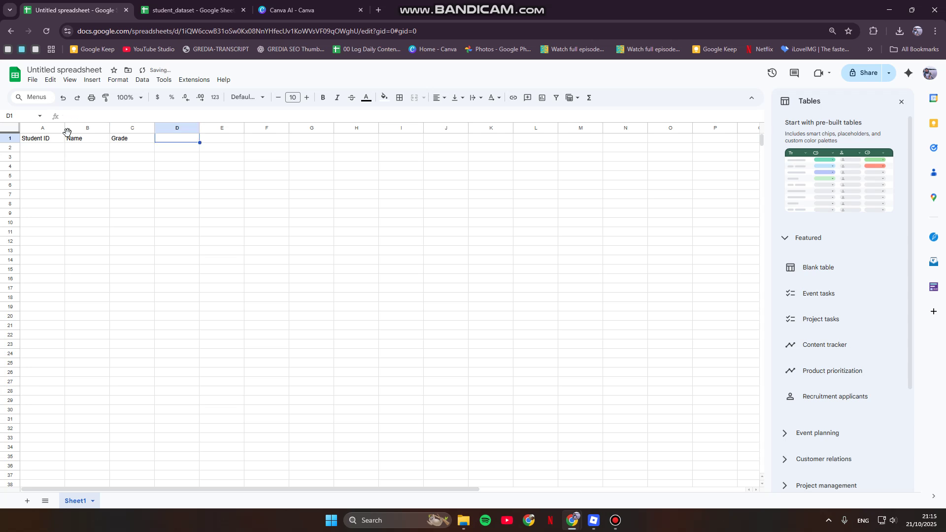
Step: Add the headers Attendance and Contact Info in cells D1 and E1
text(Attebda)
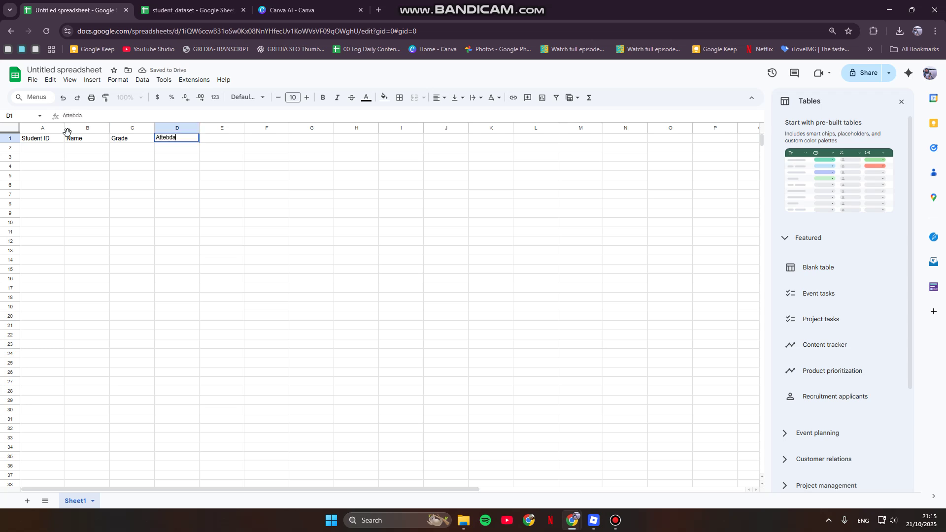
key(BackSpace)
text(ndance)
key(Tab)
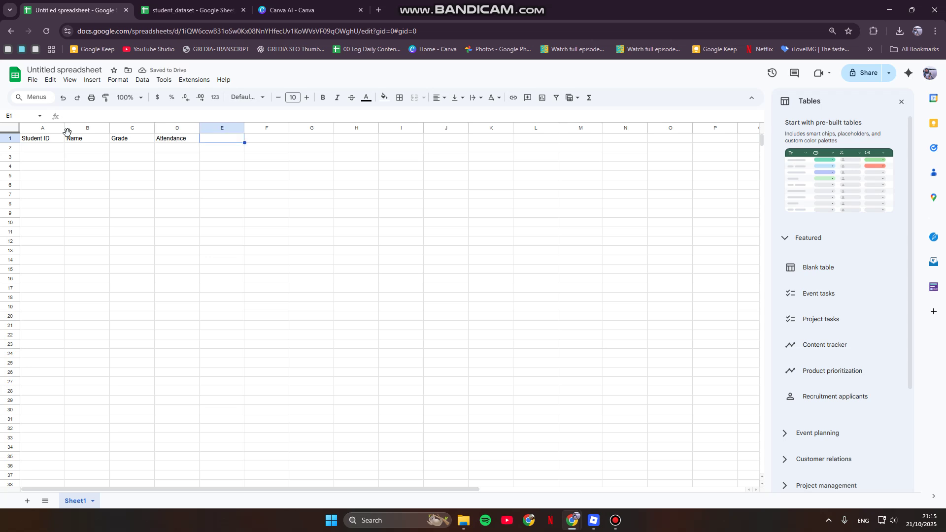
text(Conta)
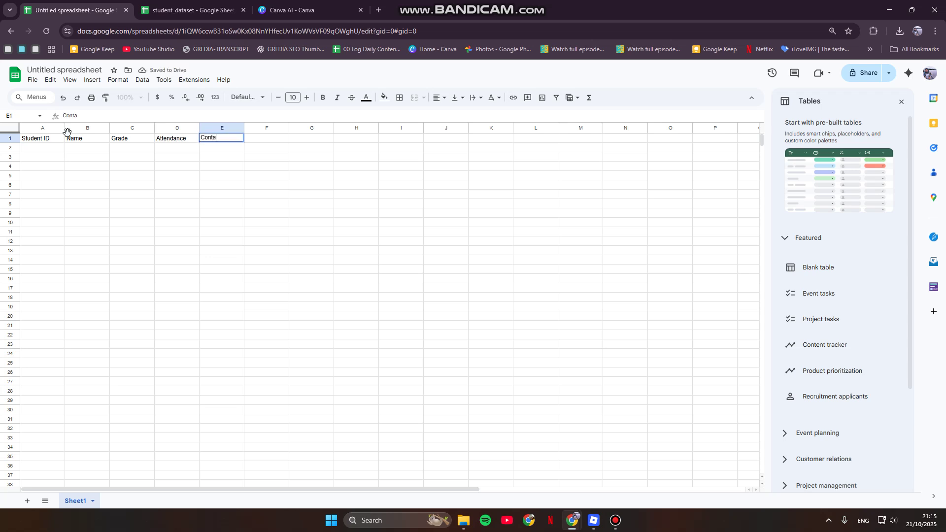
text(n)
text(t Info)
key(Return)
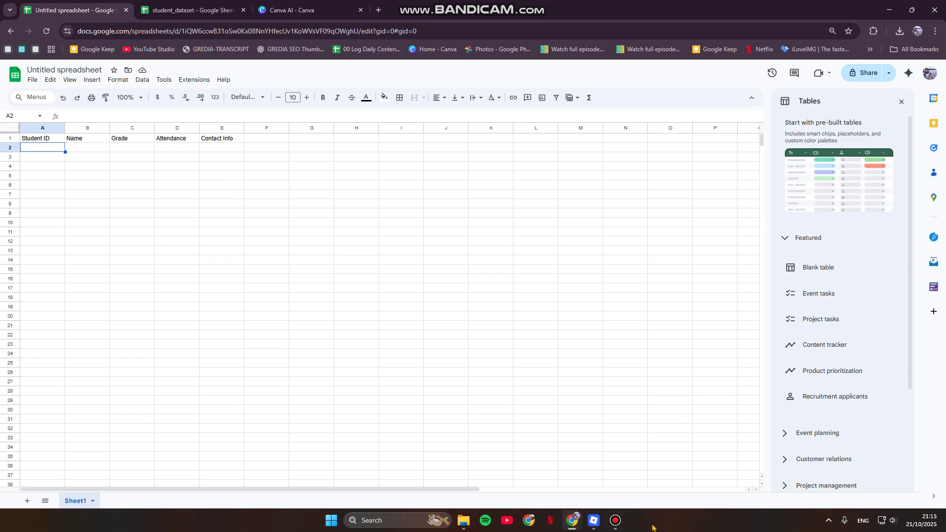
Step: Copy the student names in A2:A15 of student_dataset into the new spreadsheet's Name column, starting at B2
click(189, 10)
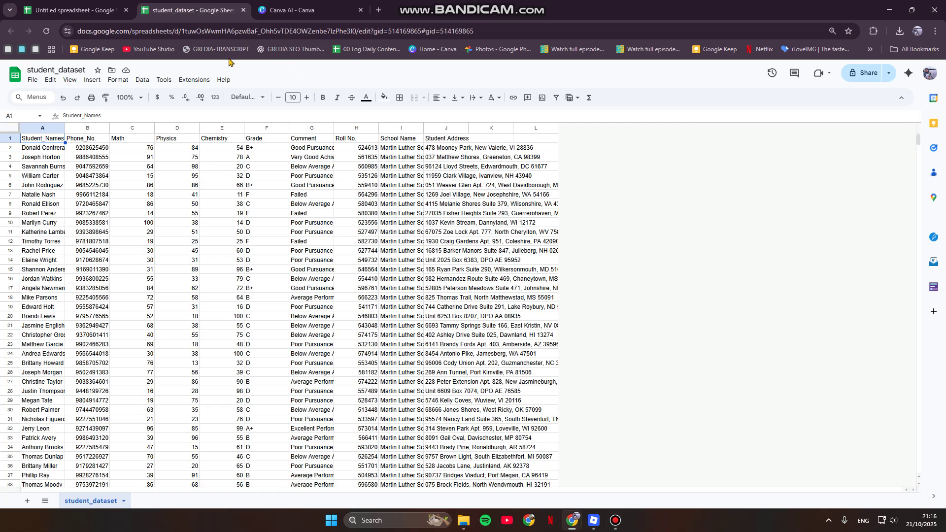
click(58, 196)
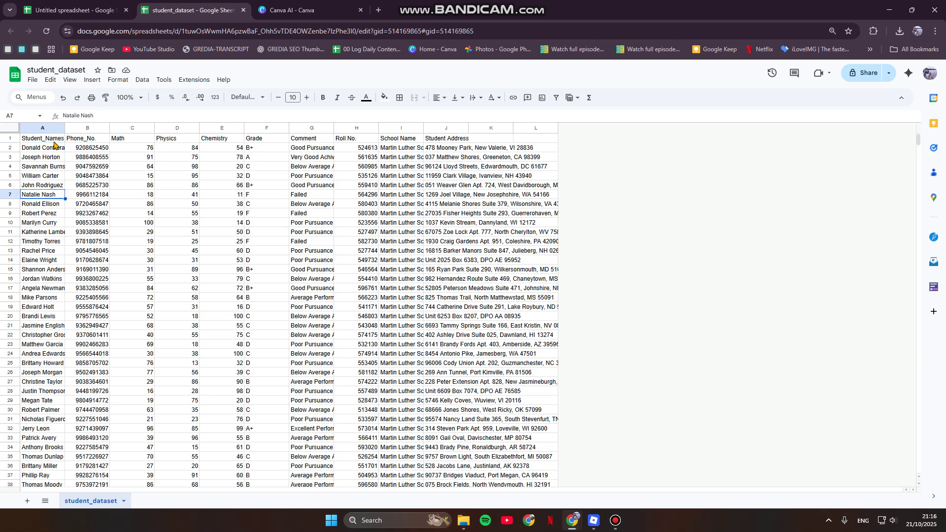
drag(55, 148, 58, 272)
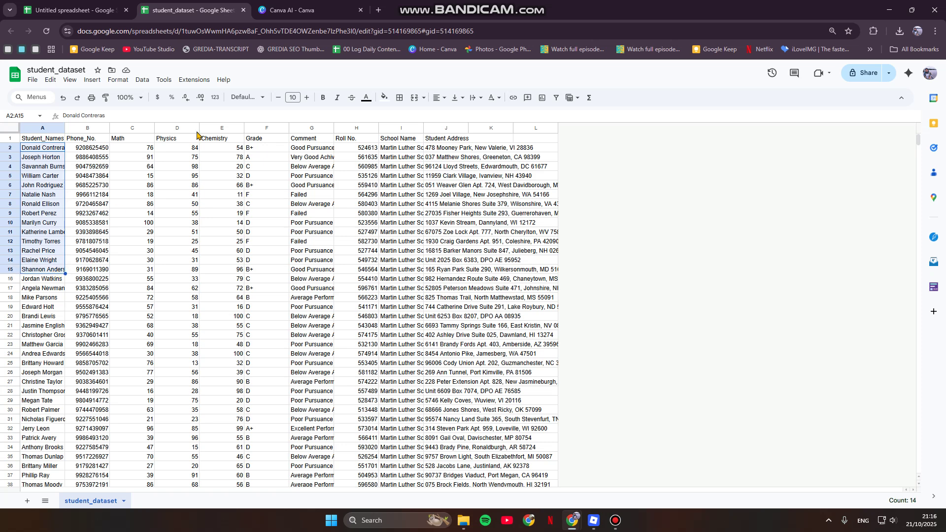
key(ctrl+c)
key(ctrl+1)
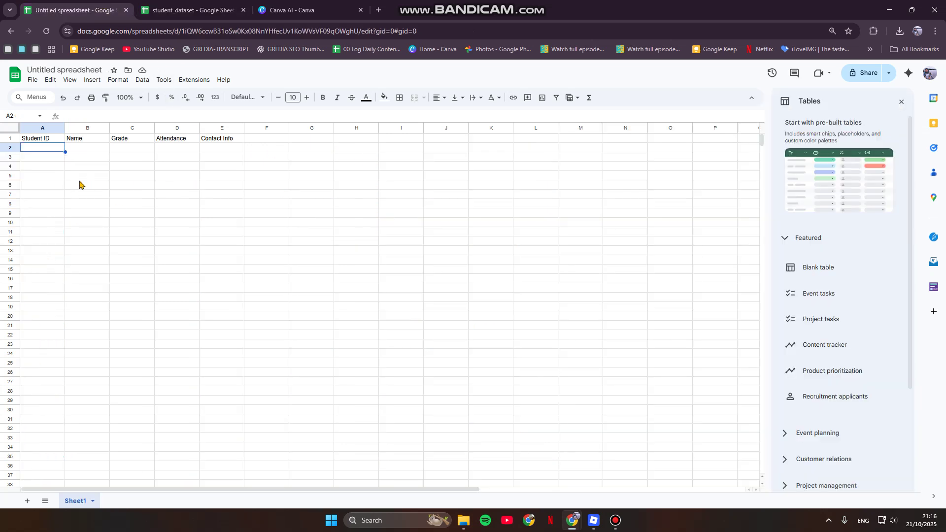
key(ctrl+v)
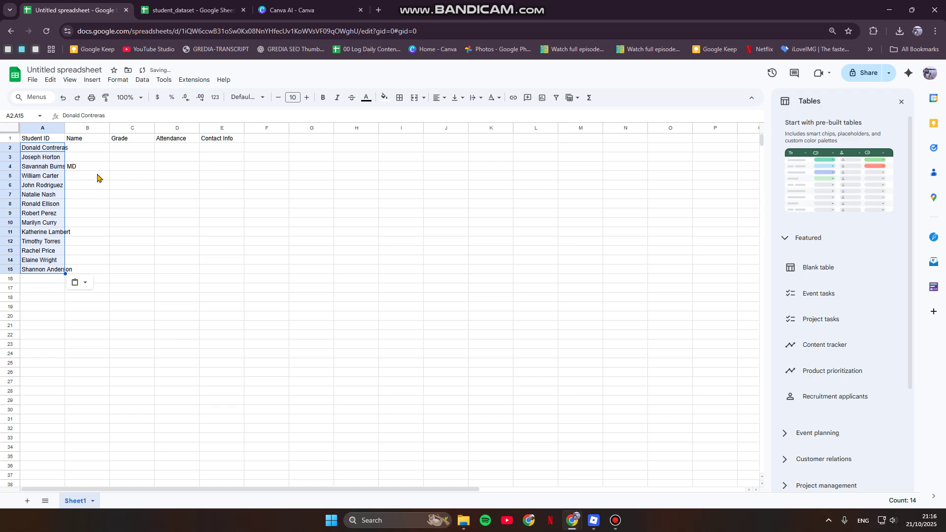
key(ctrl+z)
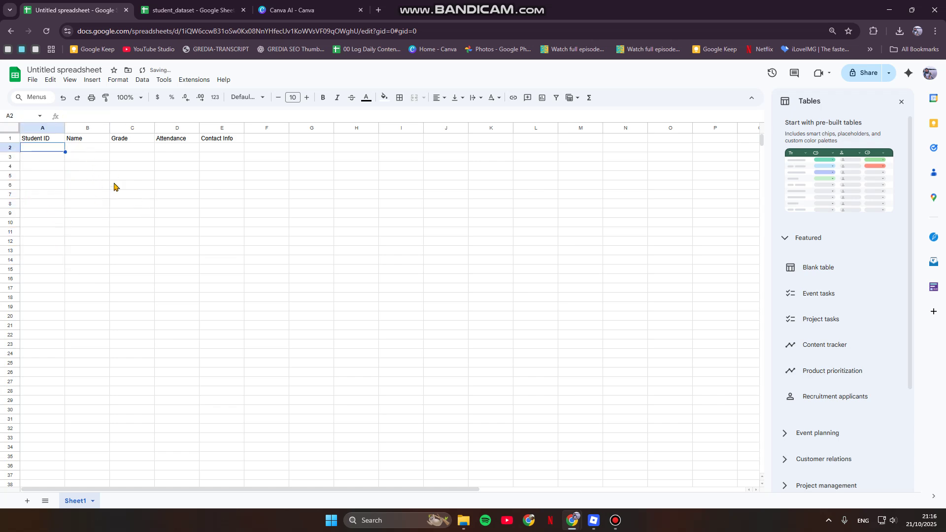
click(93, 148)
key(ctrl+v)
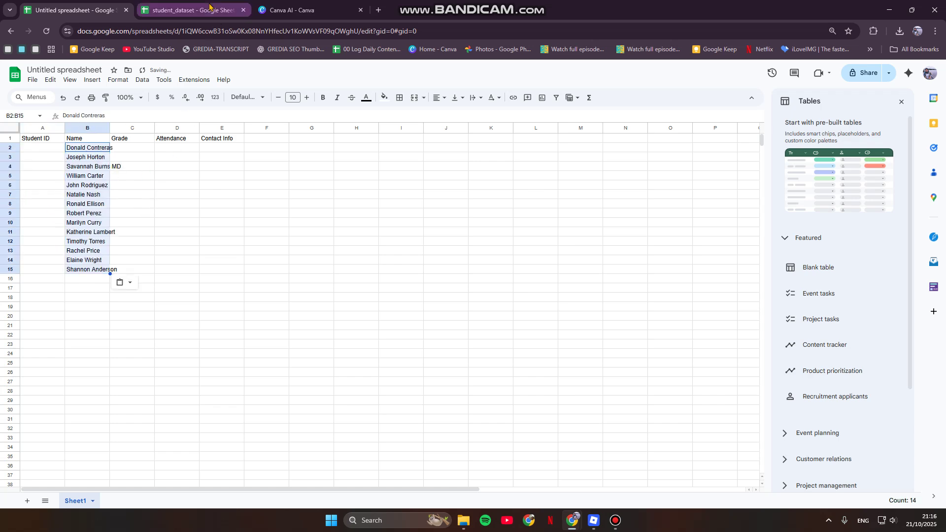
Step: Copy the phone numbers in B2:B15 of student_dataset into the new spreadsheet's Contact Info column, starting at E2
click(209, 6)
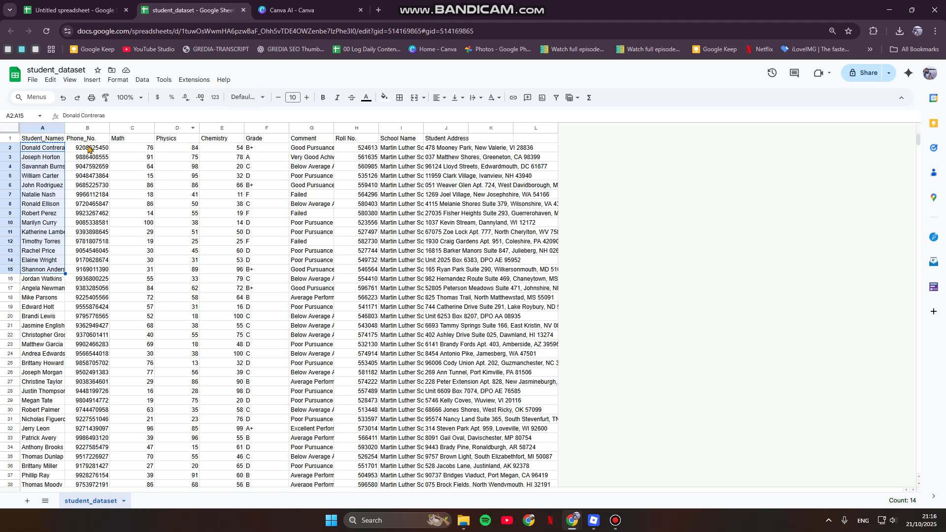
drag(89, 149, 98, 270)
key(ctrl+c)
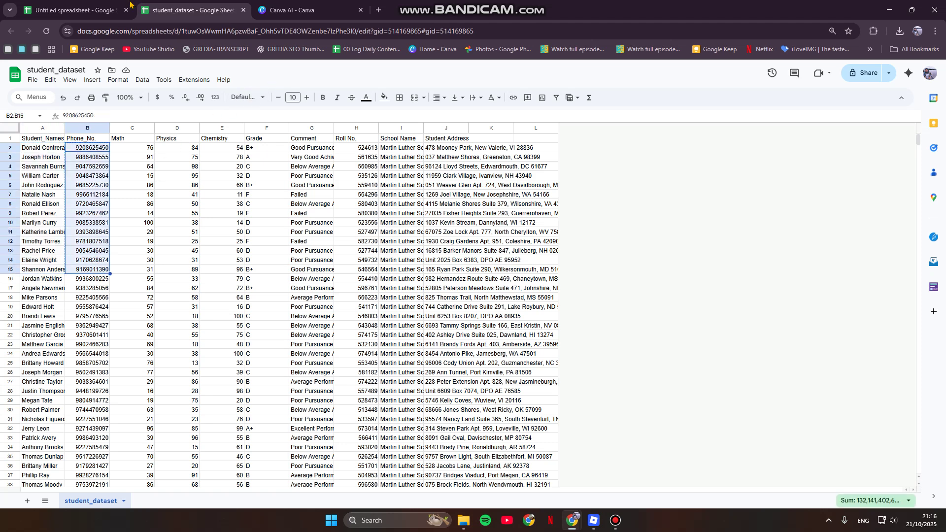
click(129, 5)
click(231, 151)
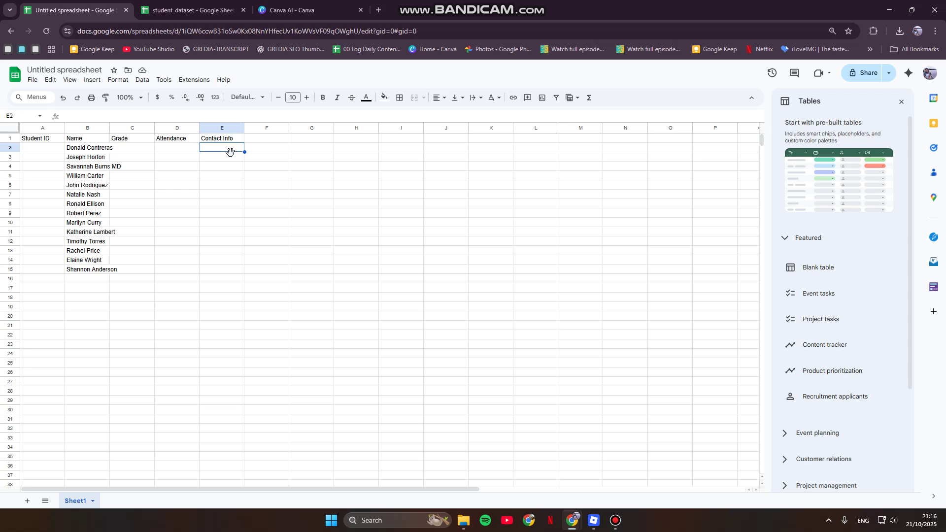
key(ctrl+v)
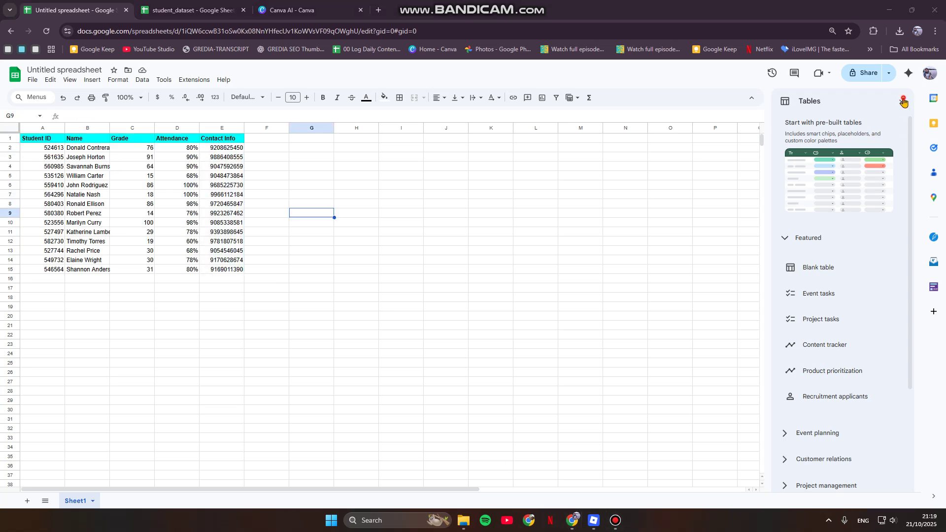
Step: Close the Tables sidebar and select the whole student table, A1:E15
click(902, 101)
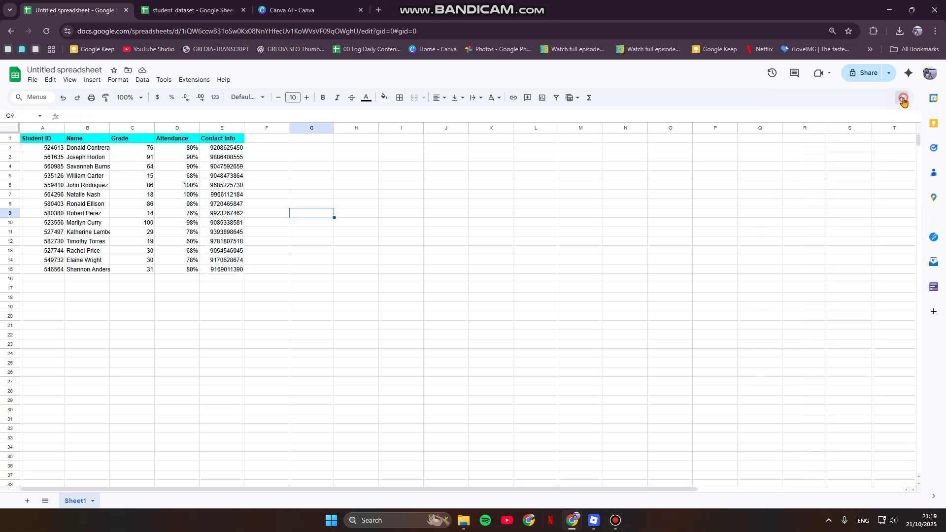
click(903, 102)
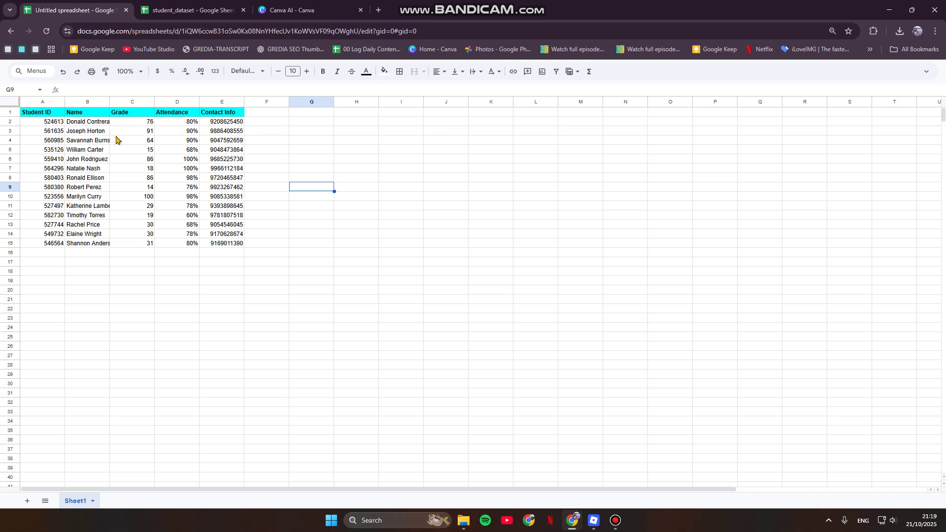
click(55, 113)
shift+click(224, 244)
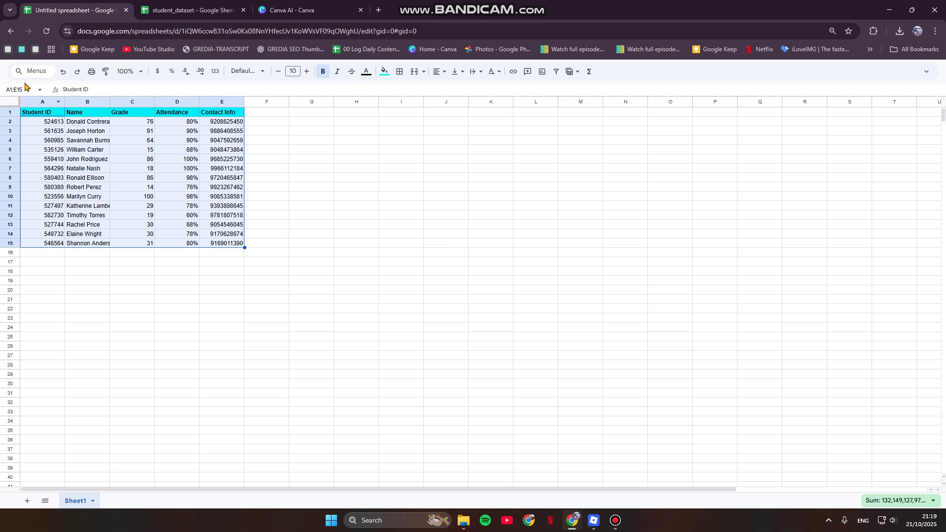
Step: Publish Sheet1 to the web as a web page and confirm the publication
click(926, 71)
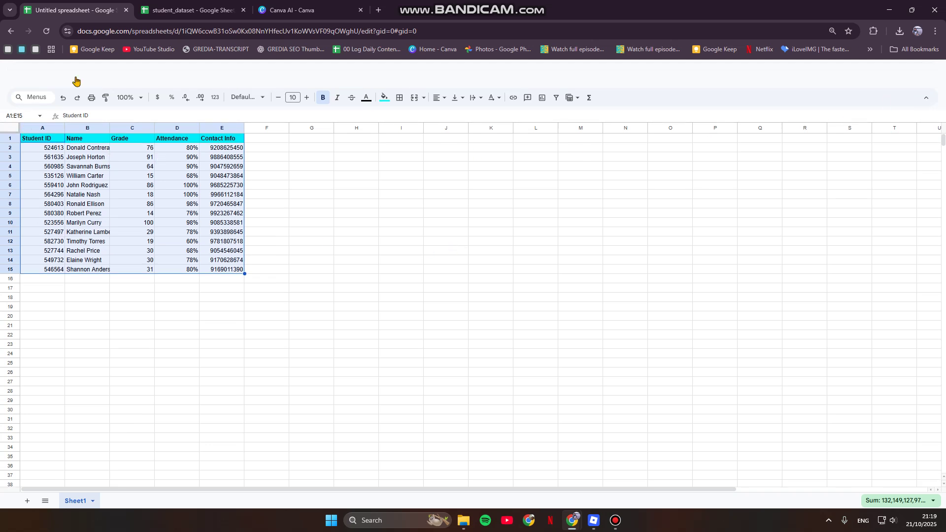
click(35, 85)
mouse_move(86, 165)
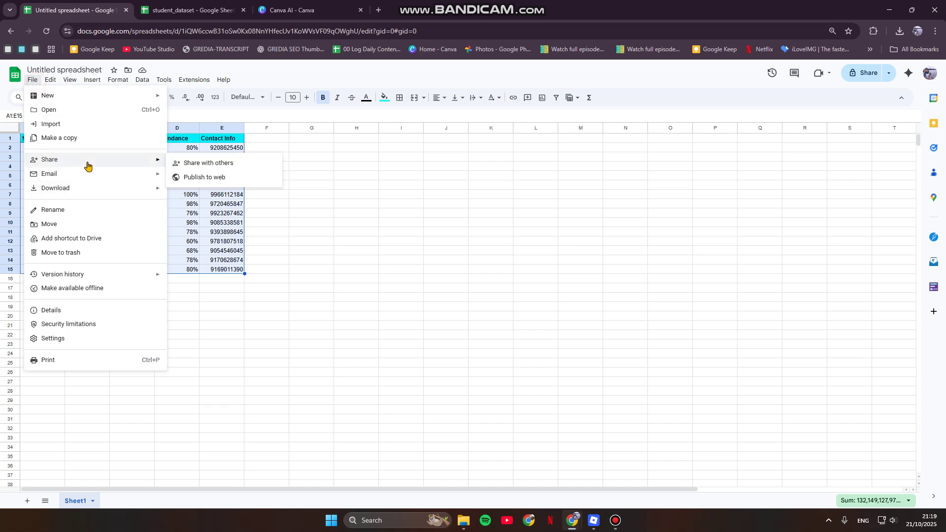
click(238, 180)
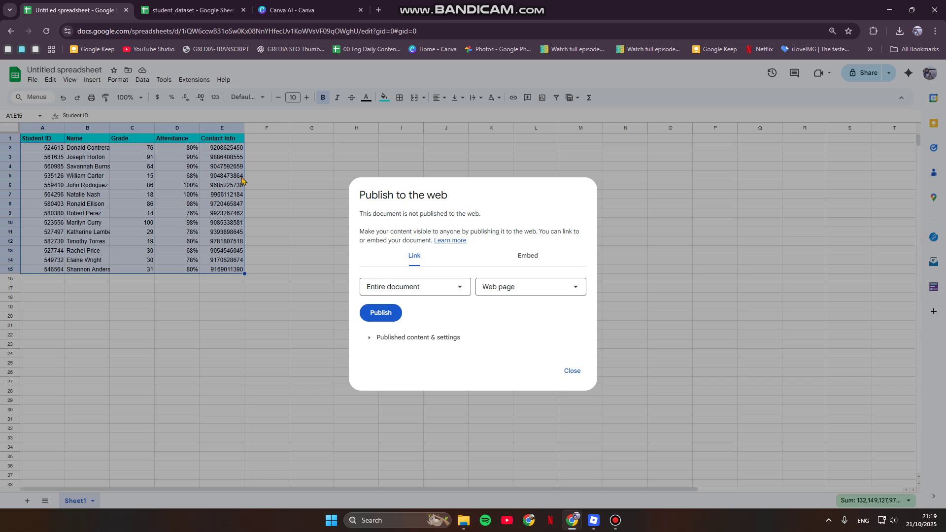
click(444, 294)
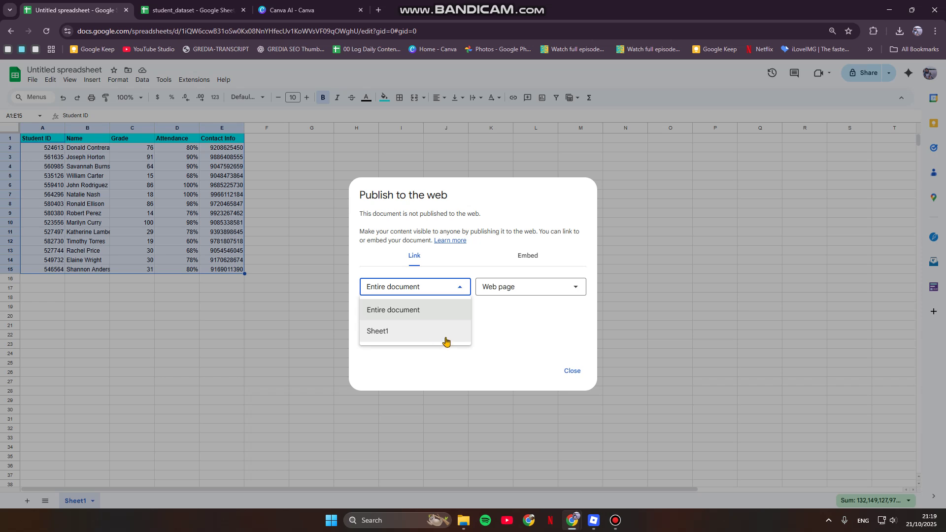
click(424, 340)
click(488, 292)
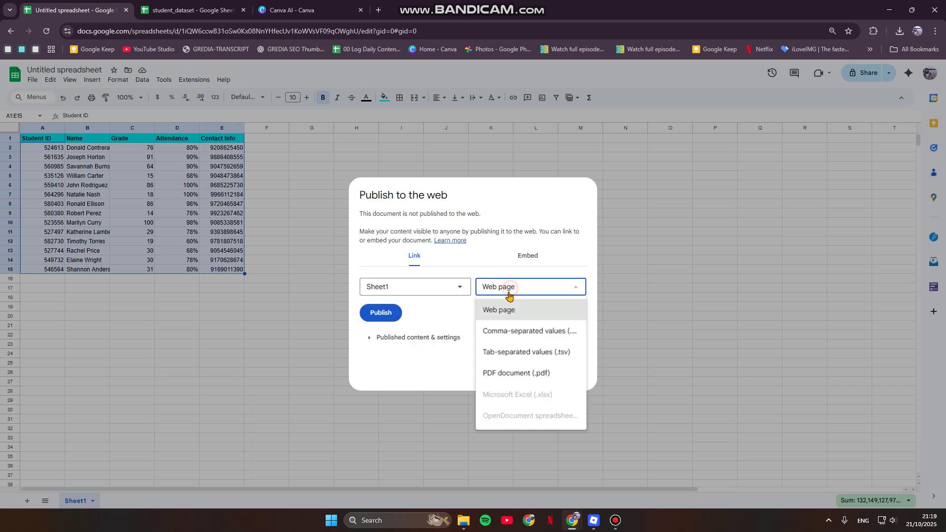
click(448, 320)
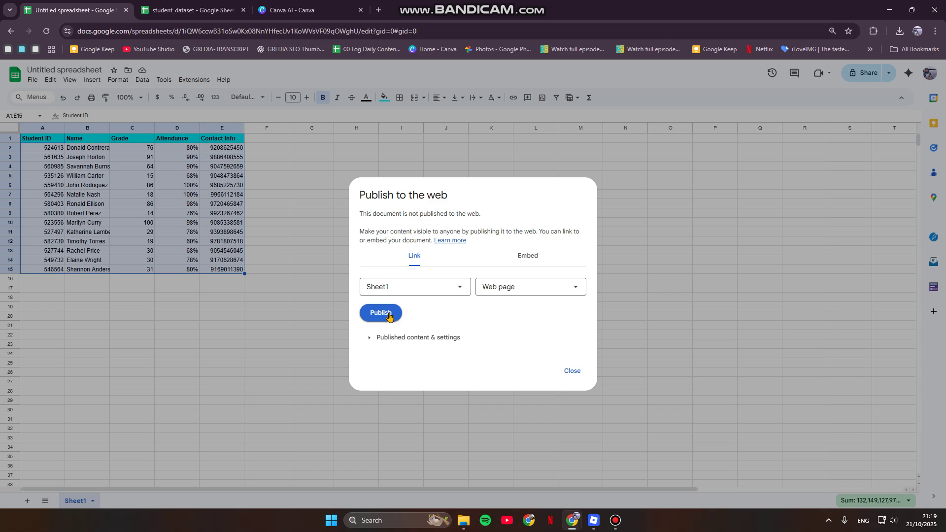
click(388, 316)
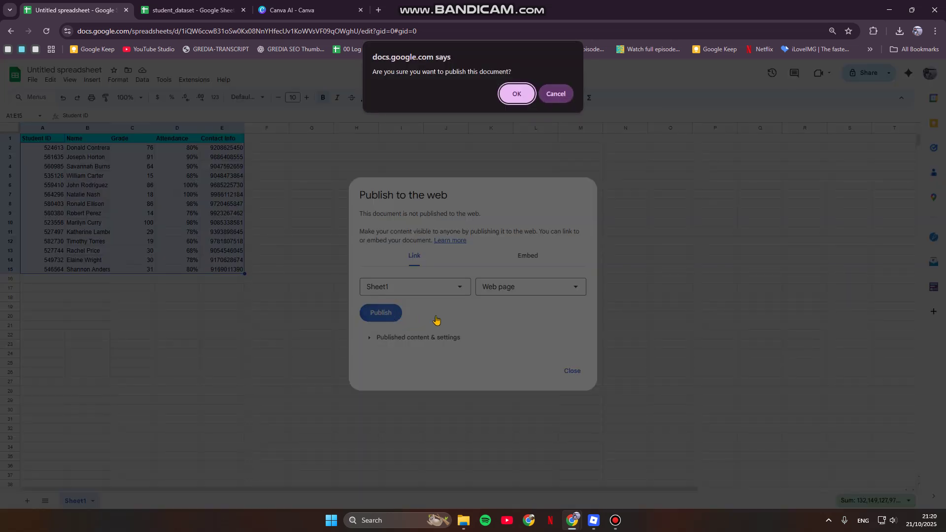
click(521, 98)
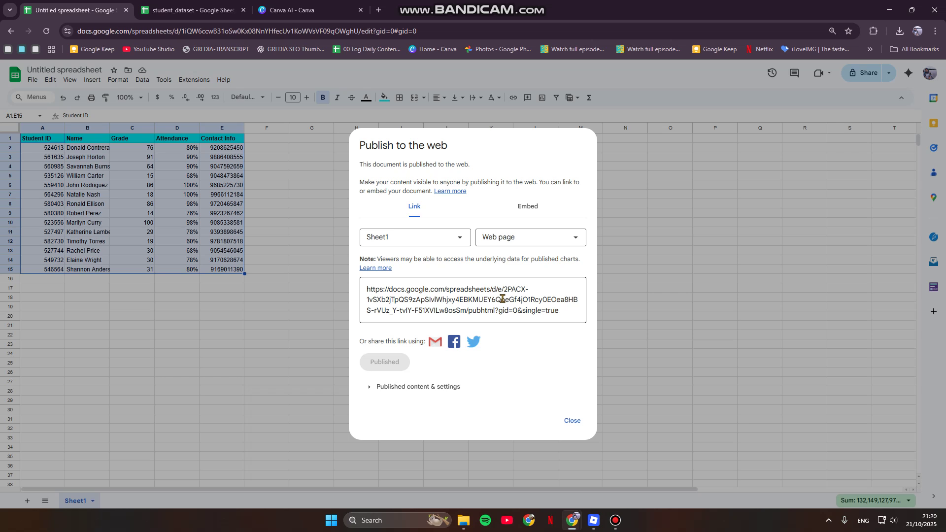
Step: Copy the published sheet's web link and switch to Canva AI
click(421, 297)
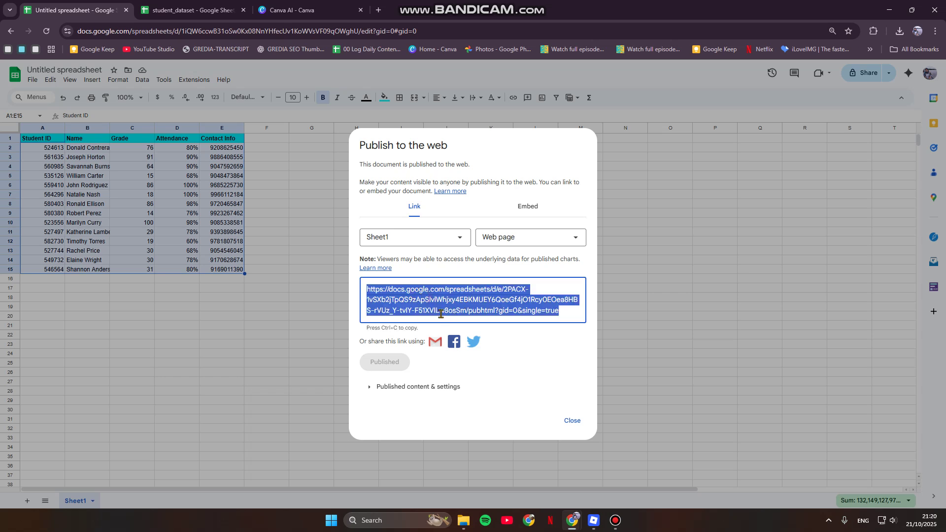
click(572, 421)
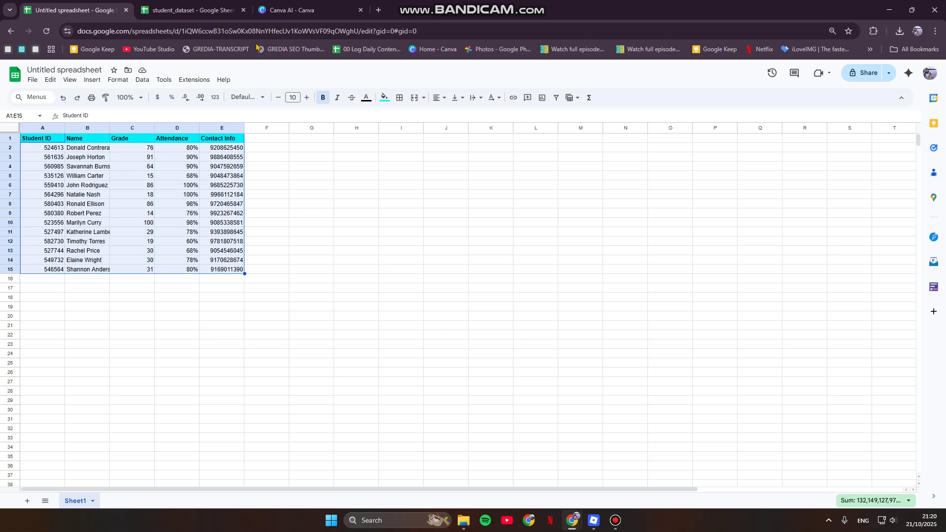
click(296, 10)
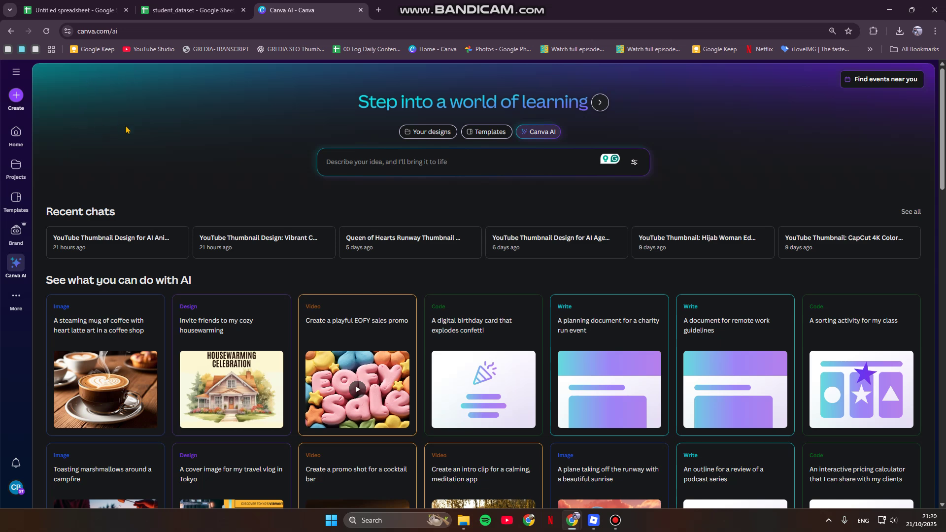
Step: Go to the Canva home page and create a new blank Doc
click(18, 137)
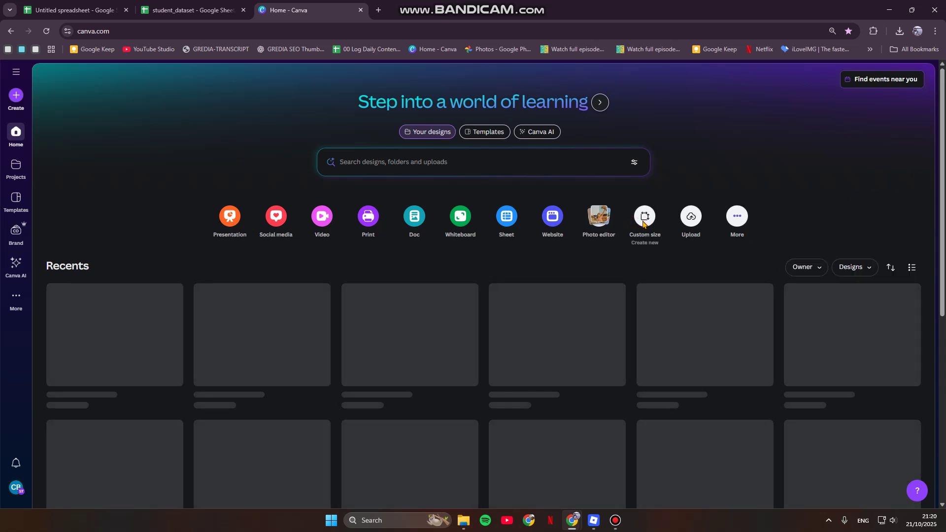
click(643, 223)
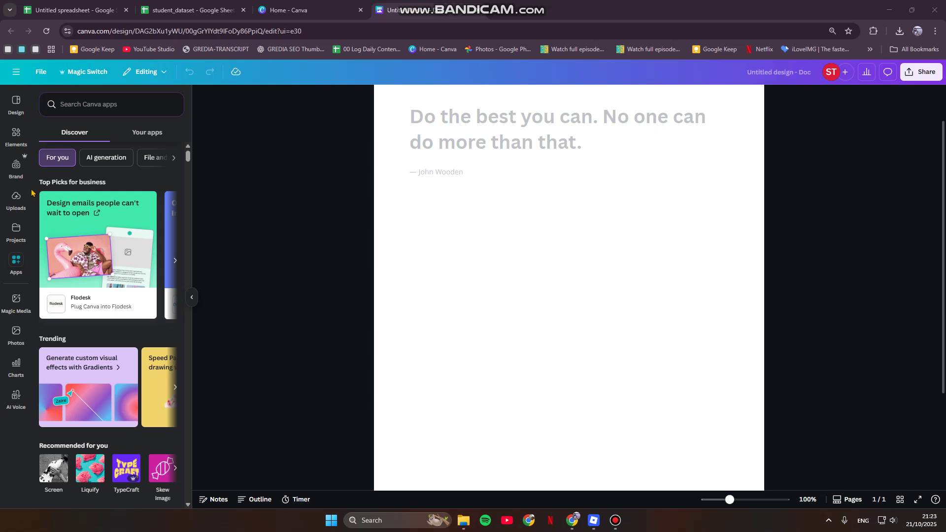
Step: Search the apps for "charts", open the Charts app and add a Single color bar chart to the document
click(82, 104)
text(c)
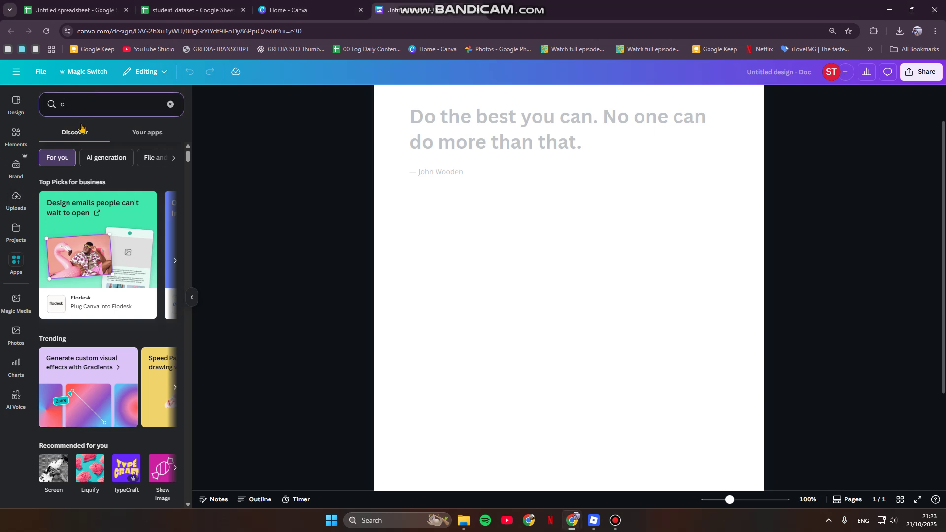
text(harts)
key(Return)
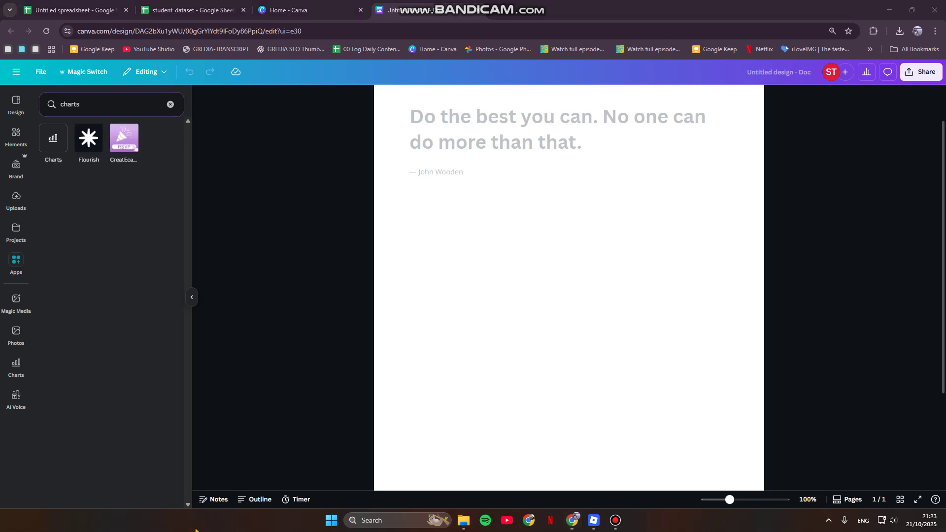
click(53, 143)
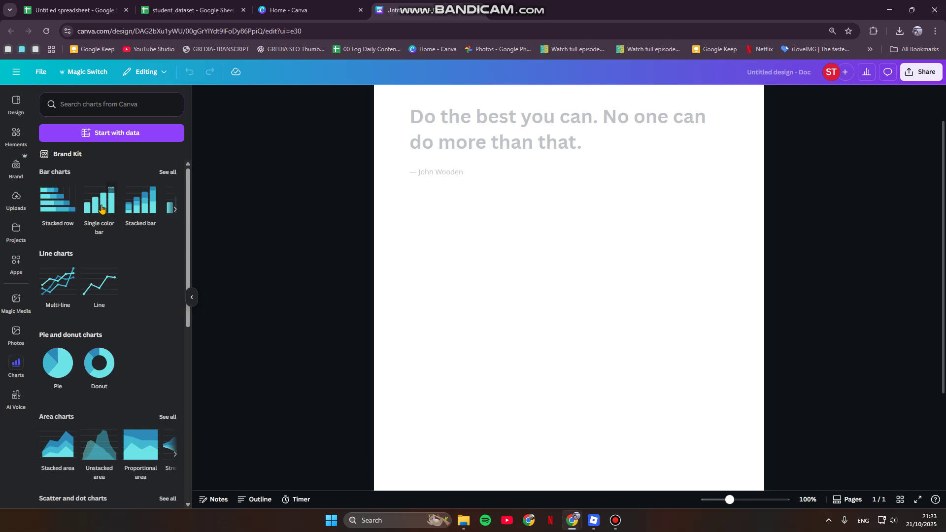
click(101, 209)
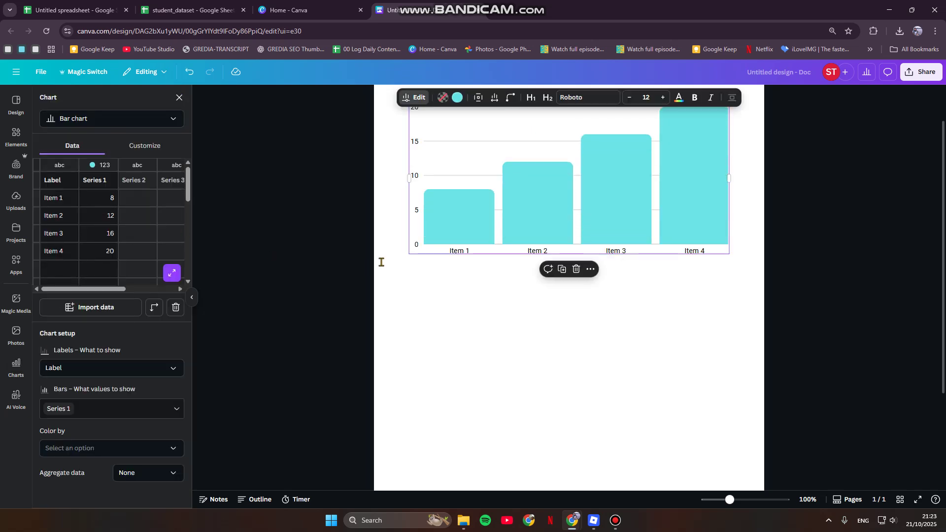
scroll(655, 334, up, 1)
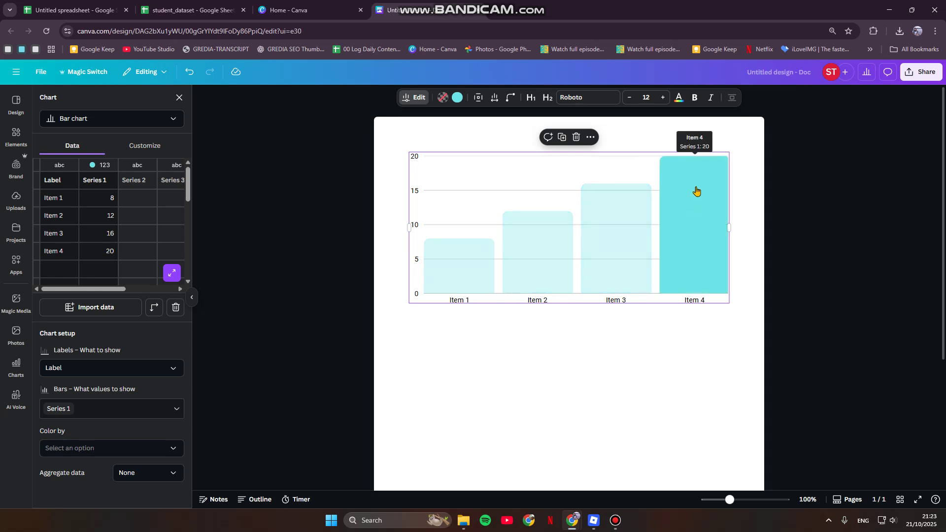
click(588, 139)
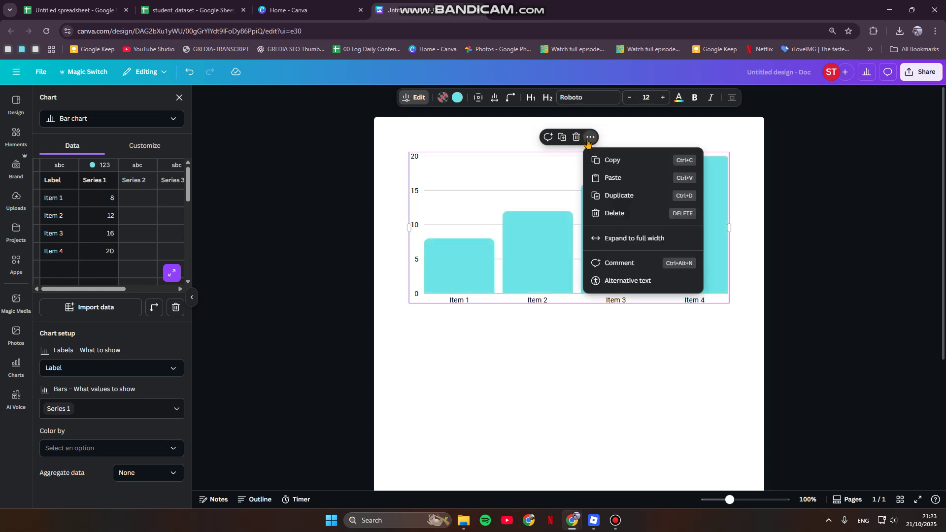
click(538, 194)
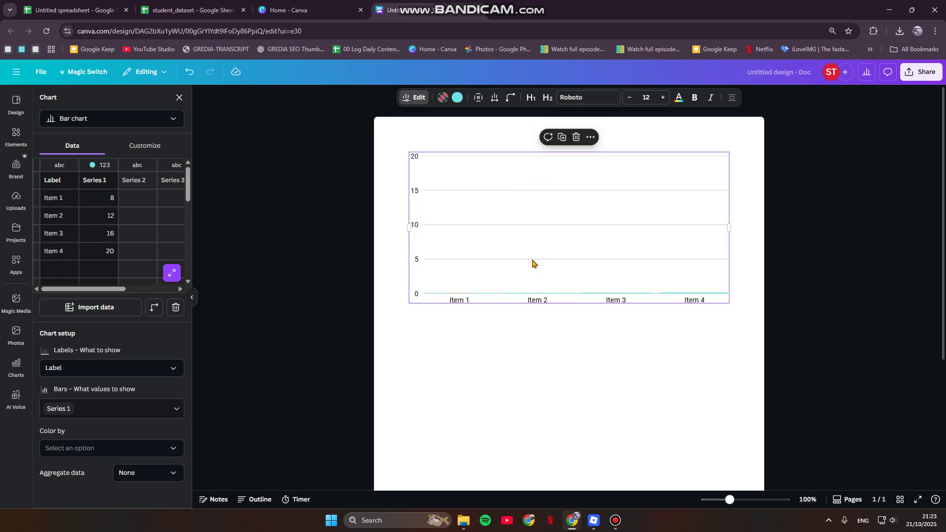
right_click(479, 264)
click(472, 187)
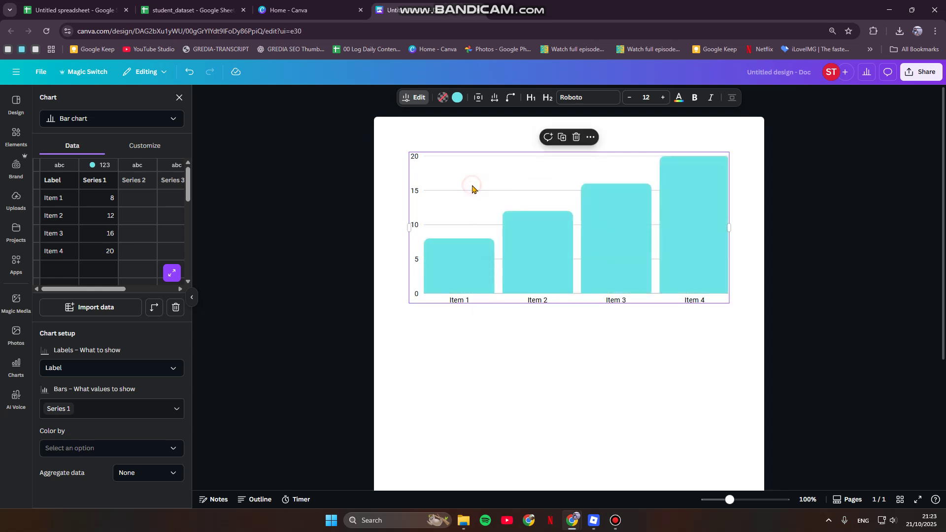
click(291, 526)
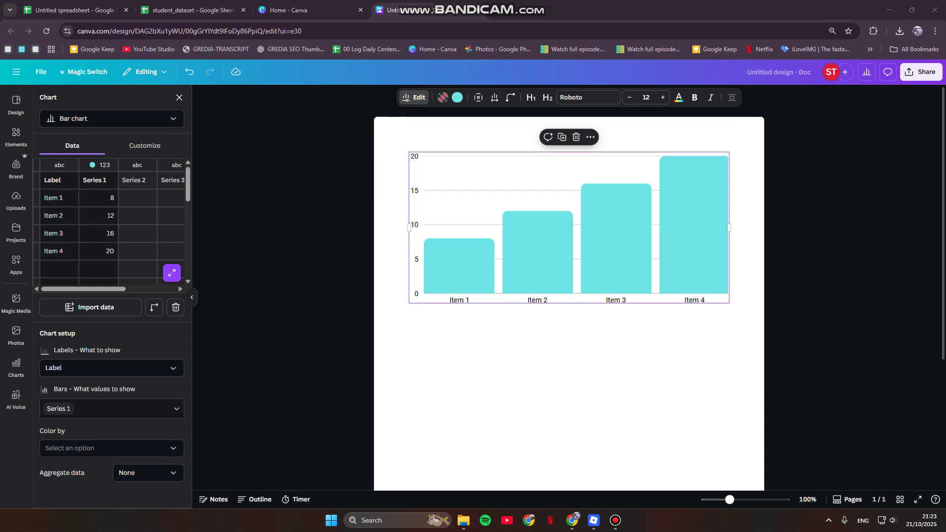
Step: Start importing chart data from Google Sheets and search the spreadsheets with the published sheet's copied web link
click(96, 314)
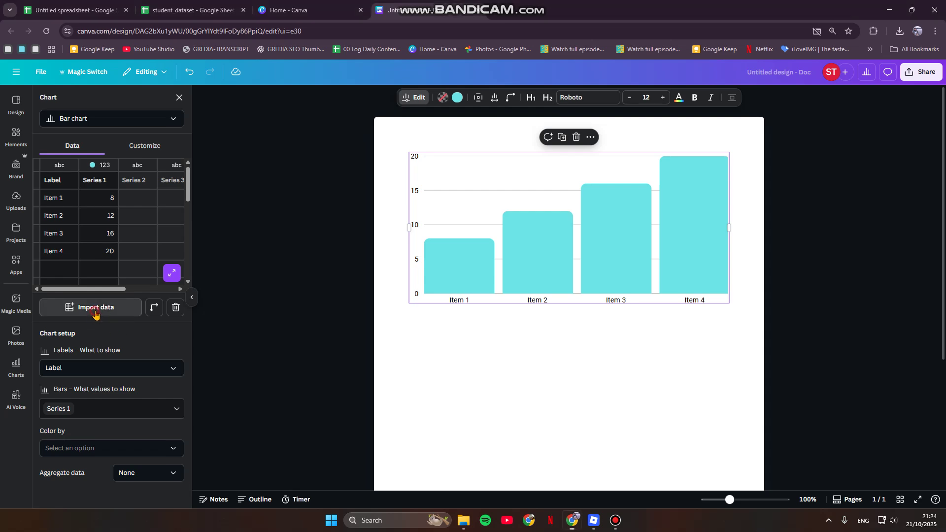
click(95, 308)
click(55, 188)
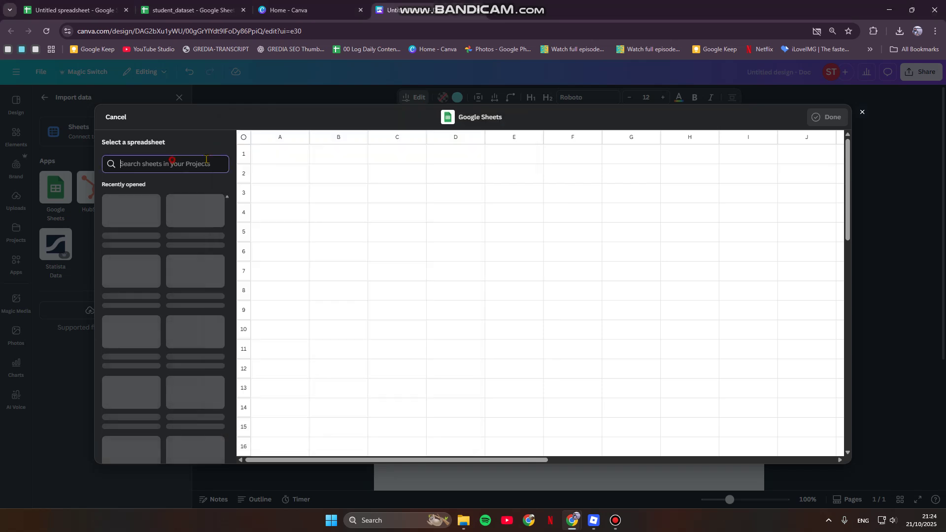
key(ctrl+v)
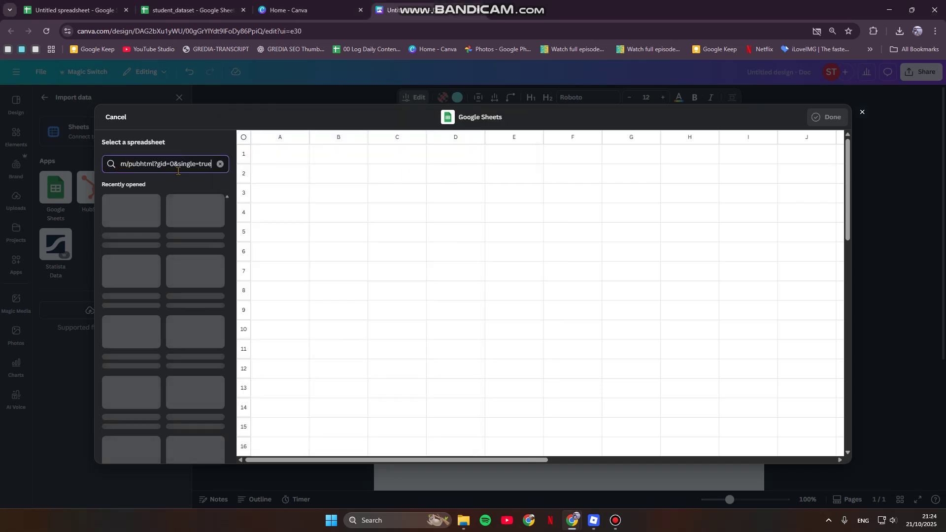
key(Return)
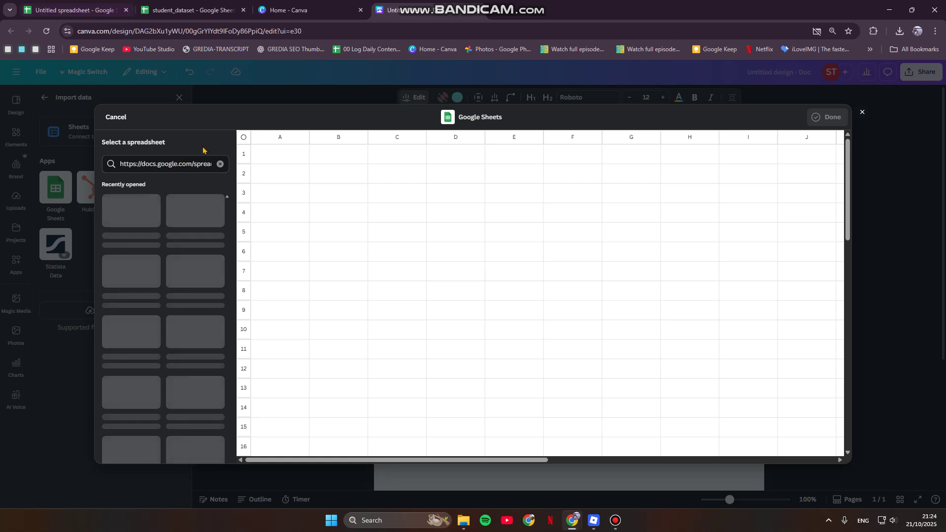
click(169, 164)
scroll(605, 179, down, 4)
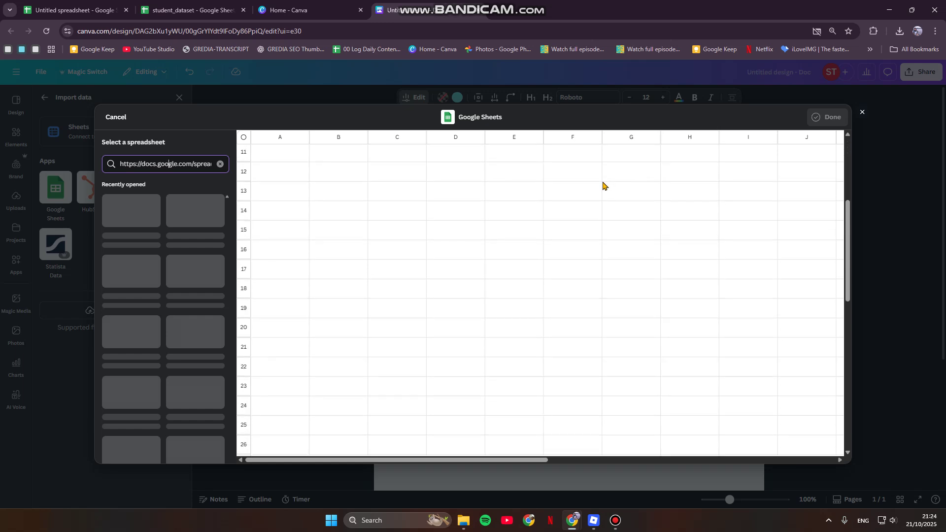
scroll(602, 185, down, 3)
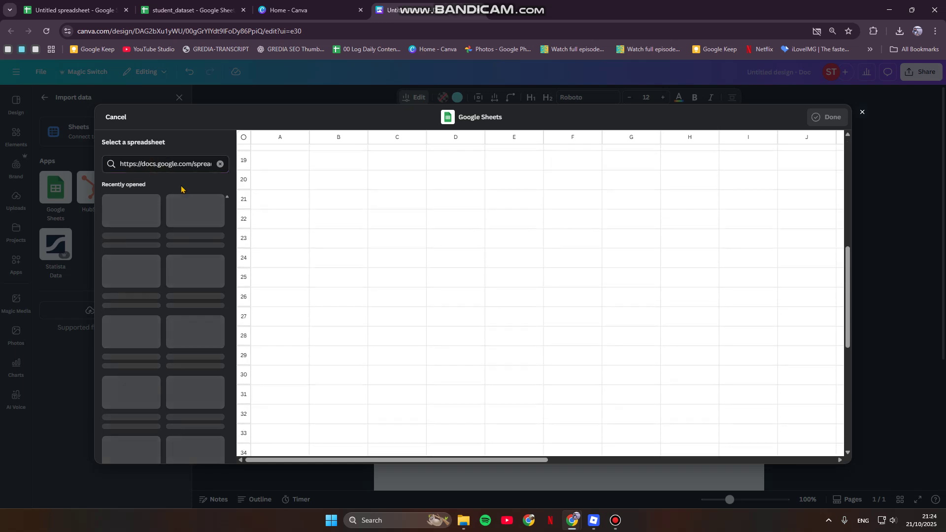